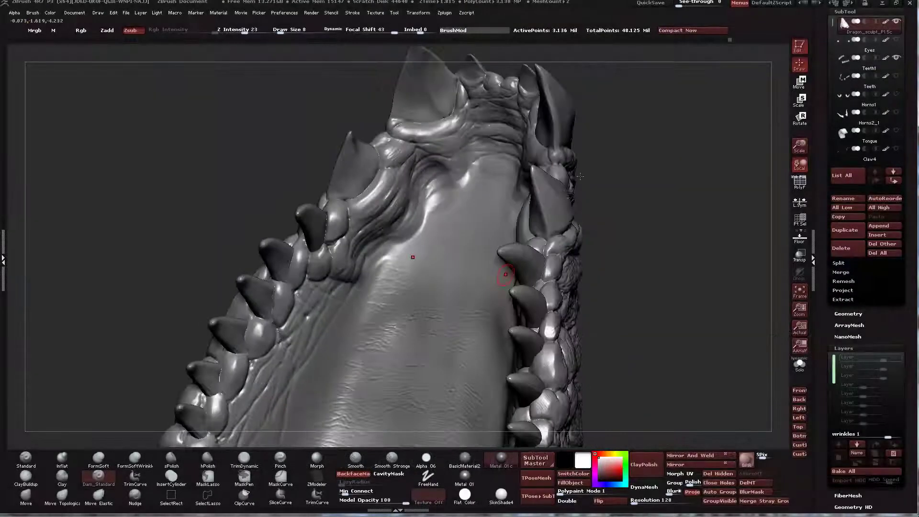
Step: Switch to FormSoft in Zadd at Draw Size about 6 and inflate flesh between the mouth scales
left_click(99, 459)
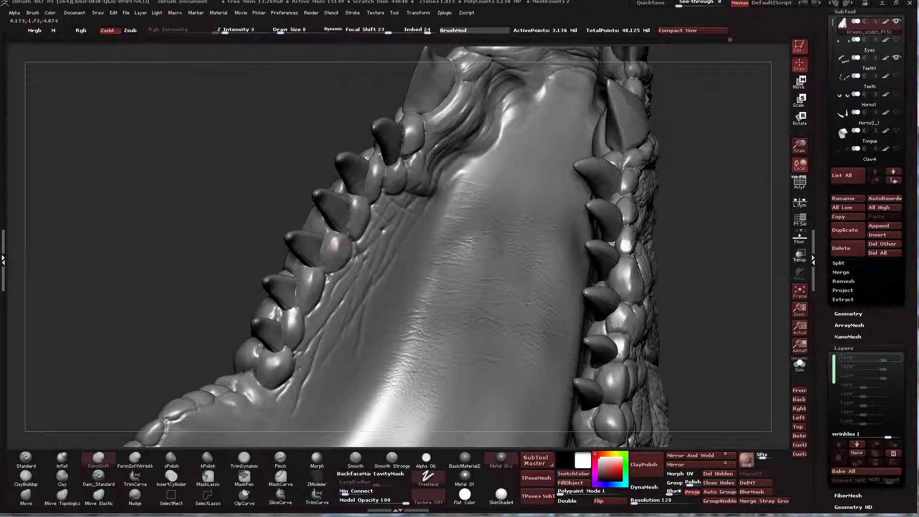
left_click_drag(354, 273, 347, 296)
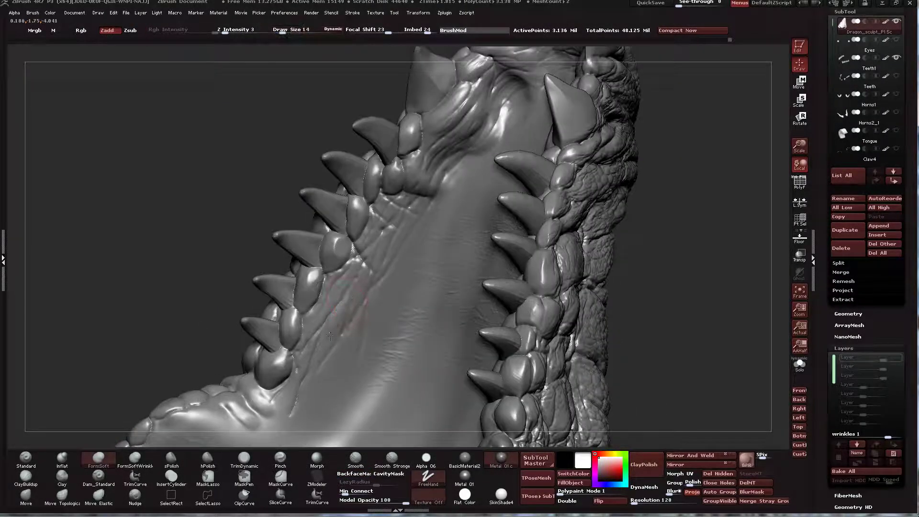
mouse_move(339, 349)
left_mouse_down()
mouse_move(338, 291)
mouse_move(356, 294)
left_mouse_up()
key("s")
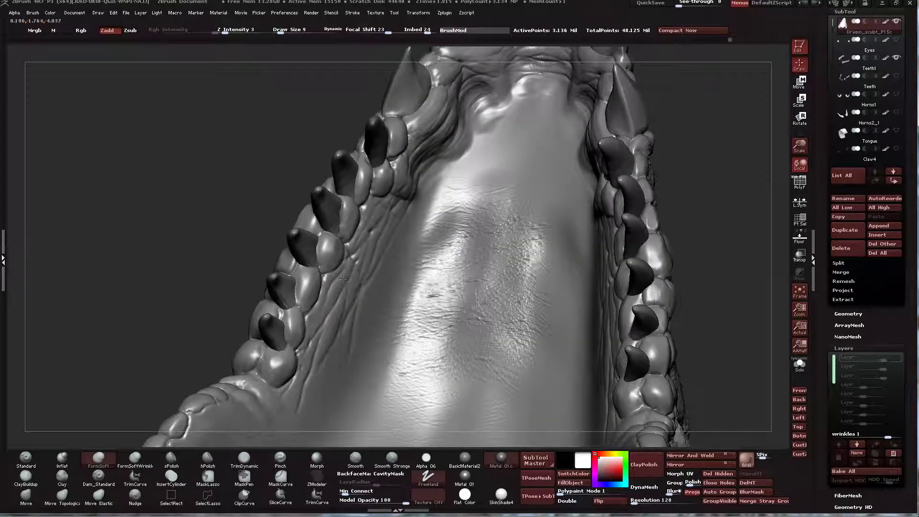
key("s")
left_click_drag(334, 291, 333, 280)
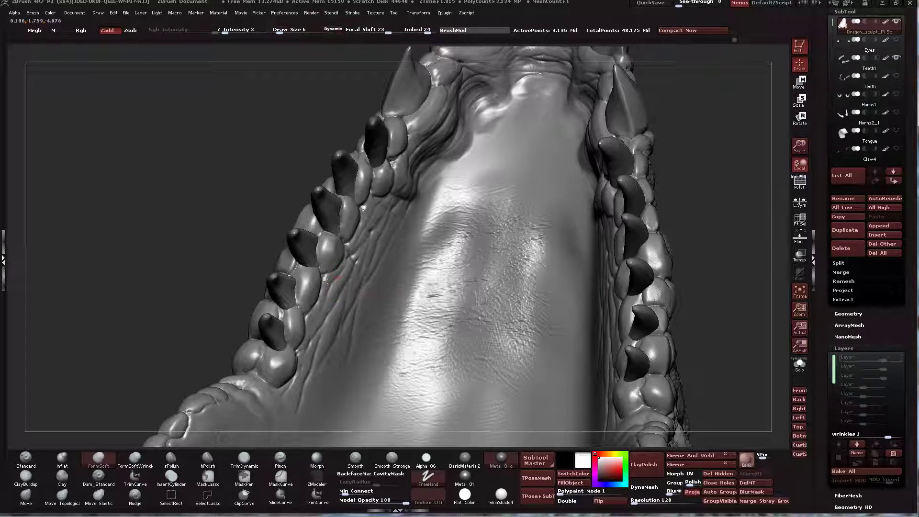
left_click_drag(308, 320, 341, 273)
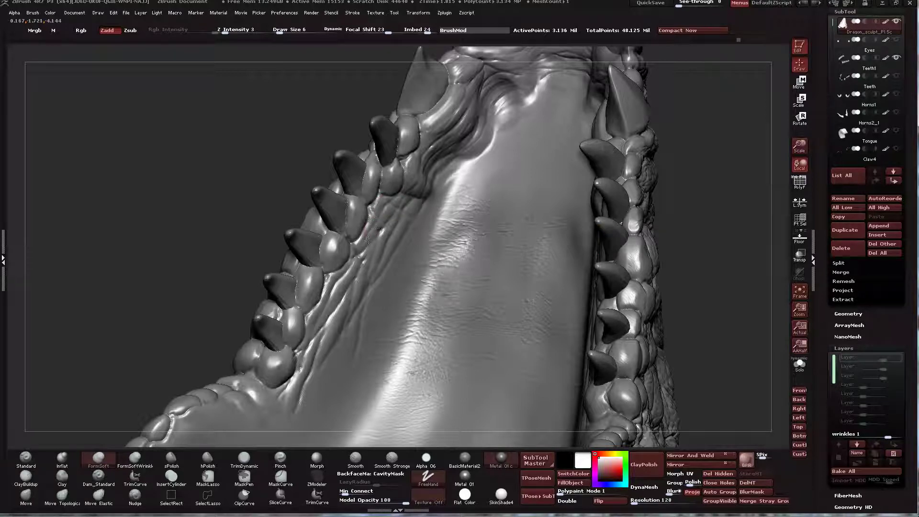
mouse_move(418, 188)
left_mouse_down()
mouse_move(567, 232)
mouse_move(402, 244)
mouse_move(459, 208)
mouse_move(438, 247)
mouse_move(452, 243)
left_mouse_up()
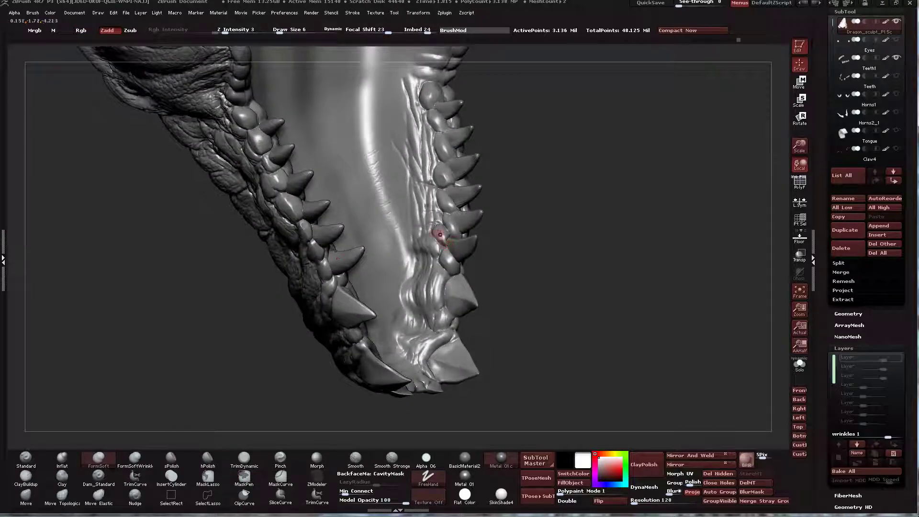
Step: Switch to the Dam_Standard brush in Zsub and frame the jaw up close
left_click_drag(413, 126, 393, 110)
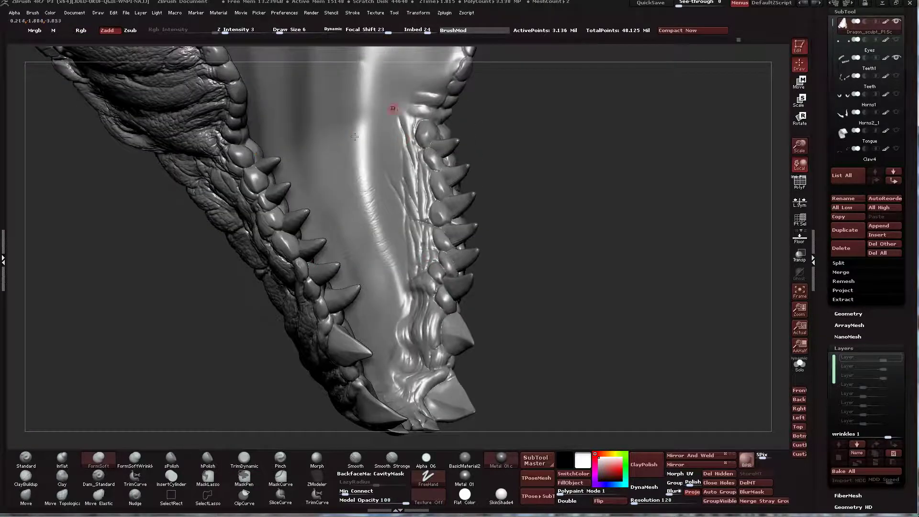
left_click(105, 478)
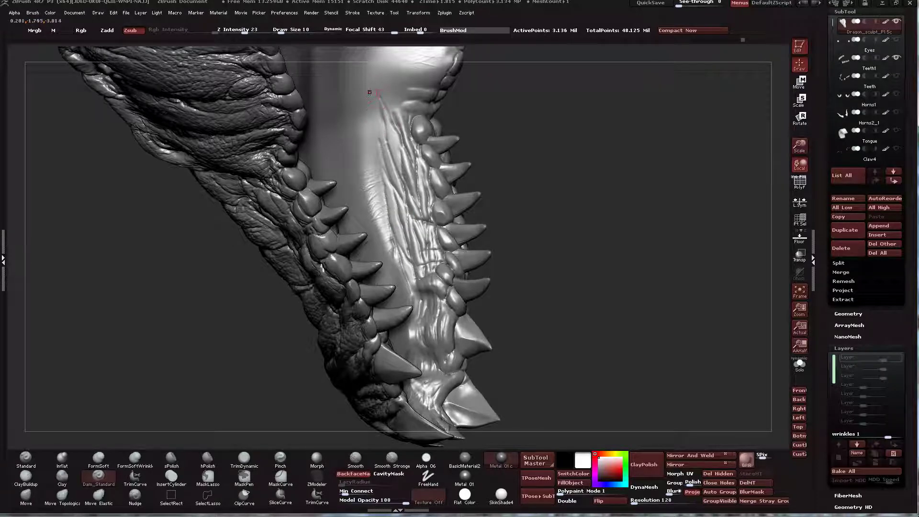
mouse_move(388, 215)
left_mouse_down()
mouse_move(341, 194)
mouse_move(255, 327)
left_mouse_up()
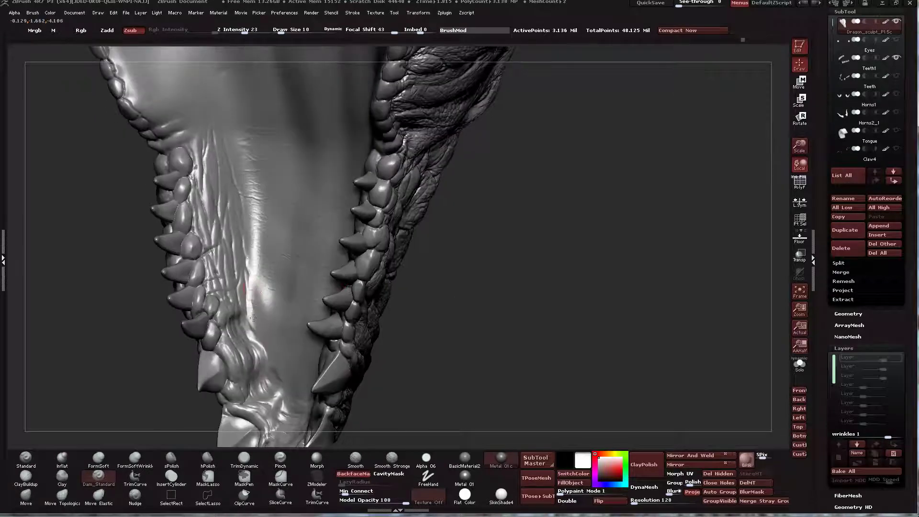
mouse_move(266, 379)
left_mouse_down()
mouse_move(231, 147)
mouse_move(355, 254)
mouse_move(270, 180)
mouse_move(257, 180)
mouse_move(286, 243)
left_mouse_up()
Step: Carve several thin vertical wrinkle grooves into the inner jaw flesh
left_click_drag(278, 175, 305, 260)
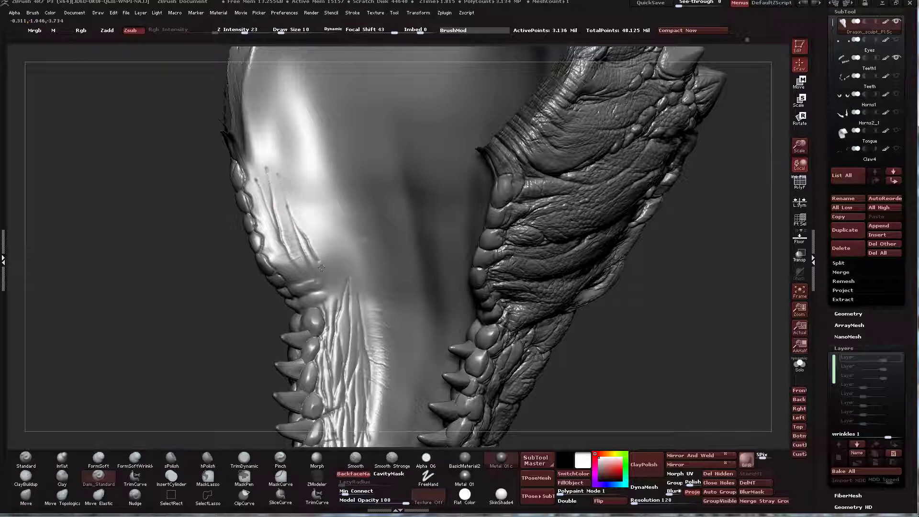
mouse_move(322, 276)
left_mouse_down()
mouse_move(307, 231)
mouse_move(318, 256)
left_mouse_up()
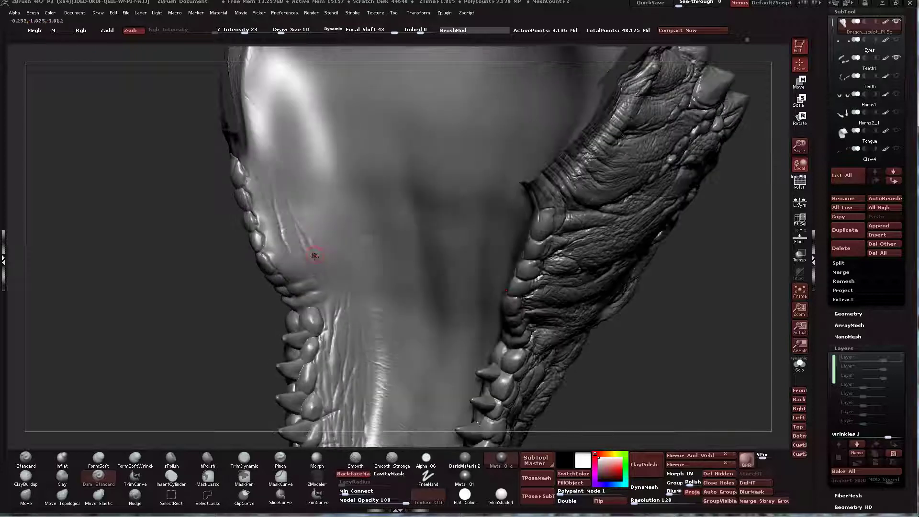
mouse_move(295, 154)
left_mouse_down()
mouse_move(297, 196)
mouse_move(330, 263)
left_mouse_up()
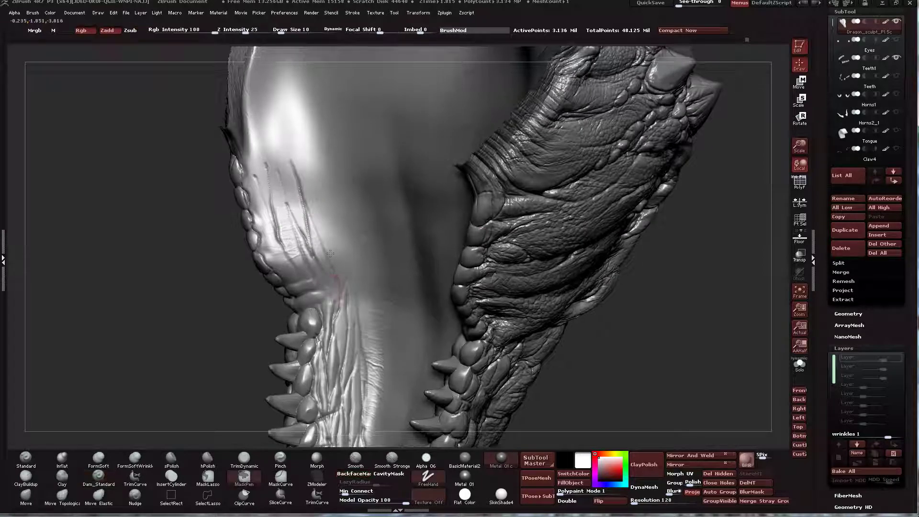
mouse_move(330, 298)
left_mouse_down()
mouse_move(331, 263)
mouse_move(306, 122)
left_mouse_up()
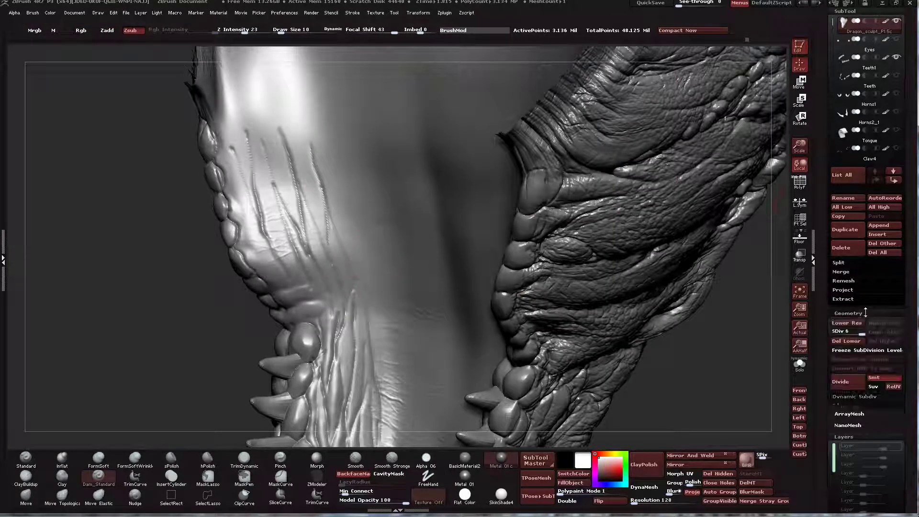
Step: Shrink the brush and switch back to FormSoft in Zadd
key("bracketleft")
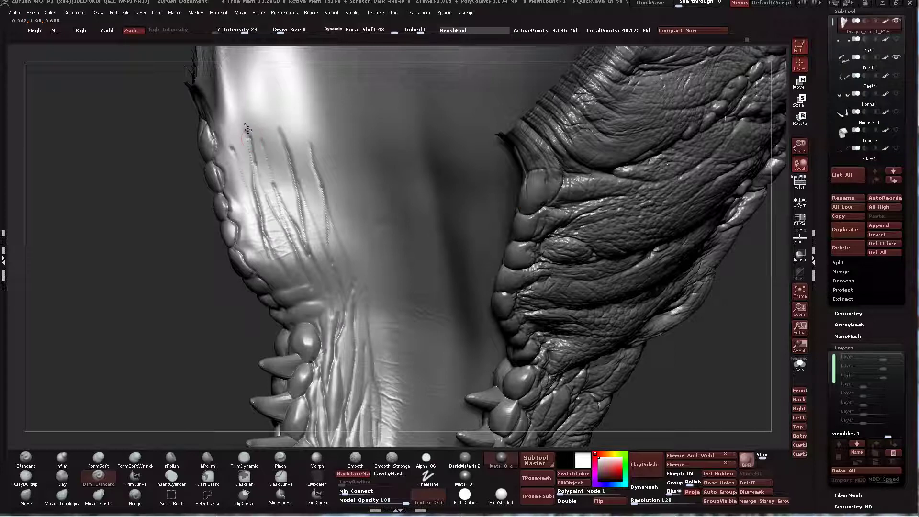
mouse_move(247, 117)
right_mouse_down()
mouse_move(251, 101)
mouse_move(296, 277)
right_mouse_up()
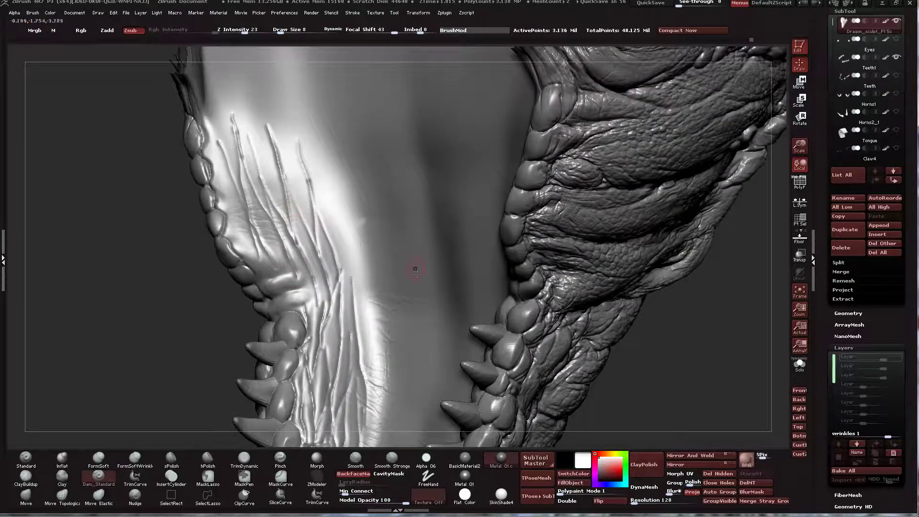
mouse_move(381, 341)
right_mouse_down()
mouse_move(254, 375)
mouse_move(244, 359)
right_mouse_up()
left_click(98, 459)
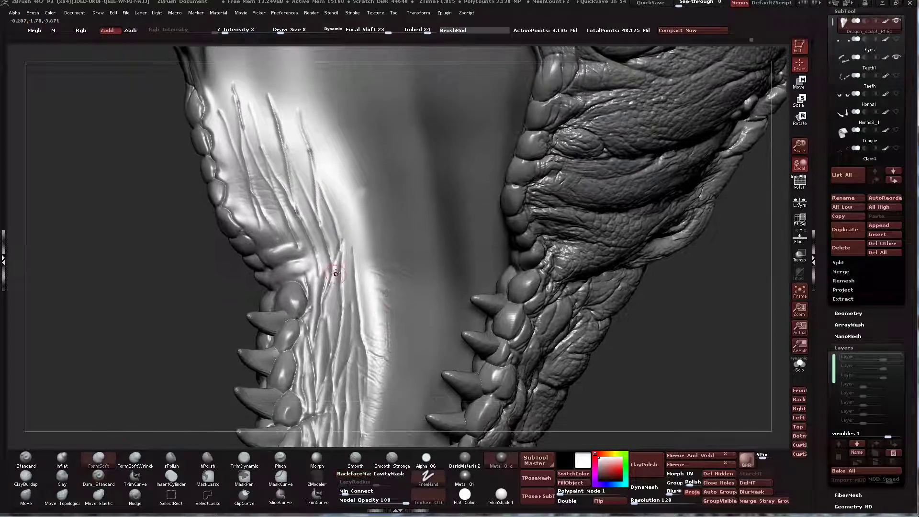
Step: Build soft fleshy ridges along the inner mouth wall beside the left scales, adjusting Draw Size
mouse_move(333, 317)
left_mouse_down()
mouse_move(349, 267)
mouse_move(345, 330)
mouse_move(352, 297)
left_mouse_up()
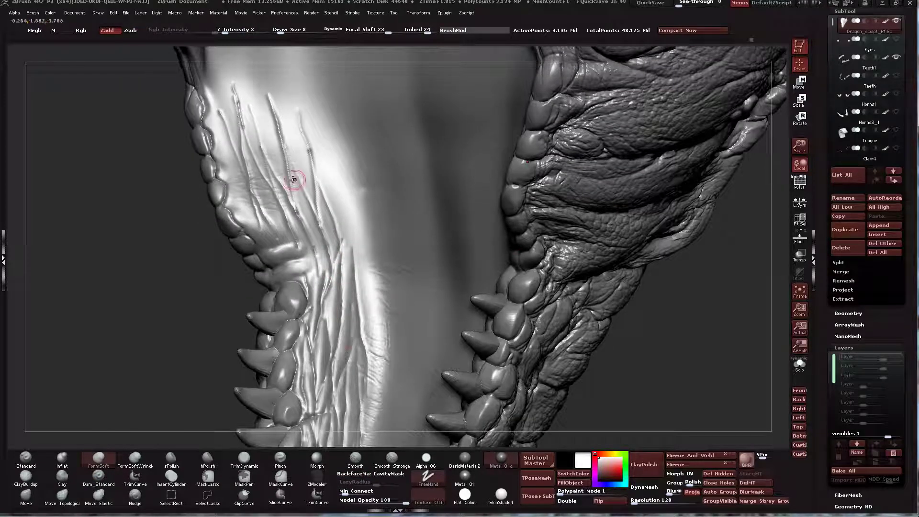
left_click_drag(293, 181, 325, 264)
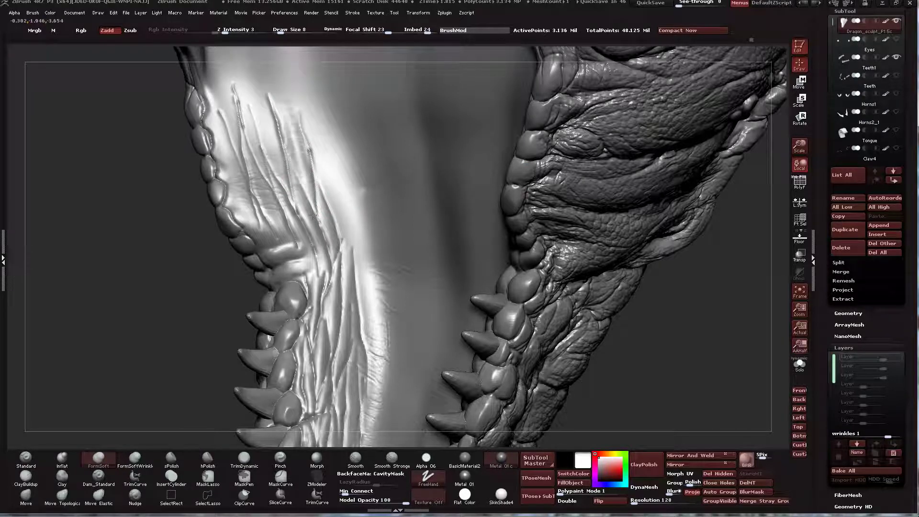
key("bracketright")
key("bracketright")
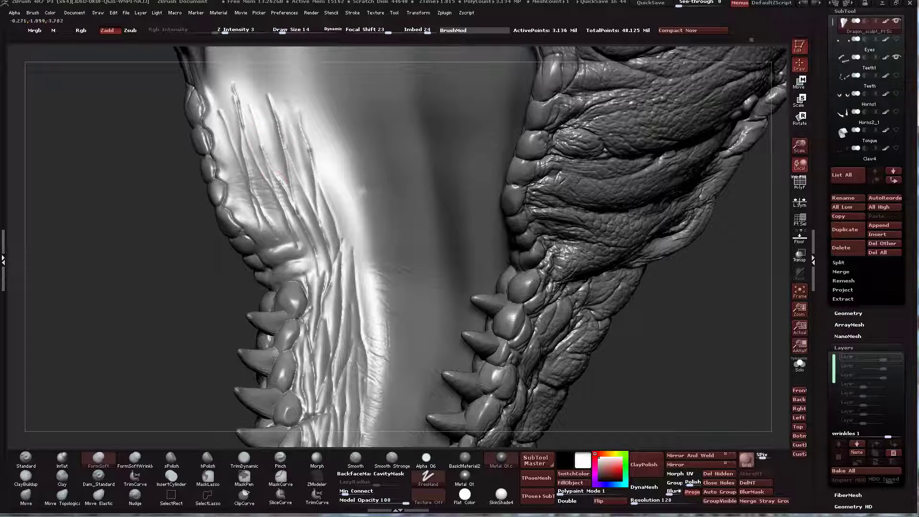
key("bracketleft")
left_click_drag(262, 188, 267, 228)
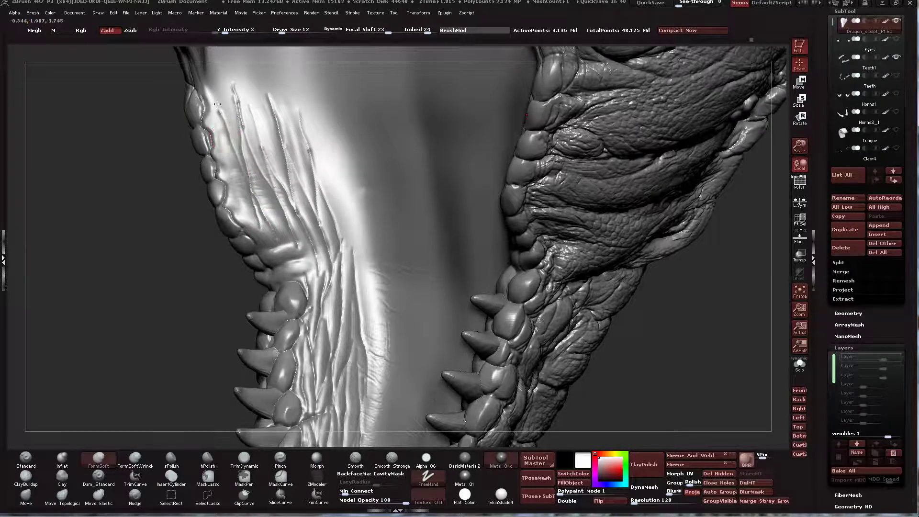
Step: Carve scale-intersection creases using Dam_Standard in Zsub with Intensity 23 and Draw Size 8–9
mouse_move(357, 231)
right_mouse_down()
mouse_move(373, 256)
mouse_move(201, 365)
right_mouse_up()
left_click(98, 476)
key("bracketleft")
mouse_move(295, 240)
right_mouse_down()
mouse_move(297, 301)
mouse_move(270, 287)
right_mouse_up()
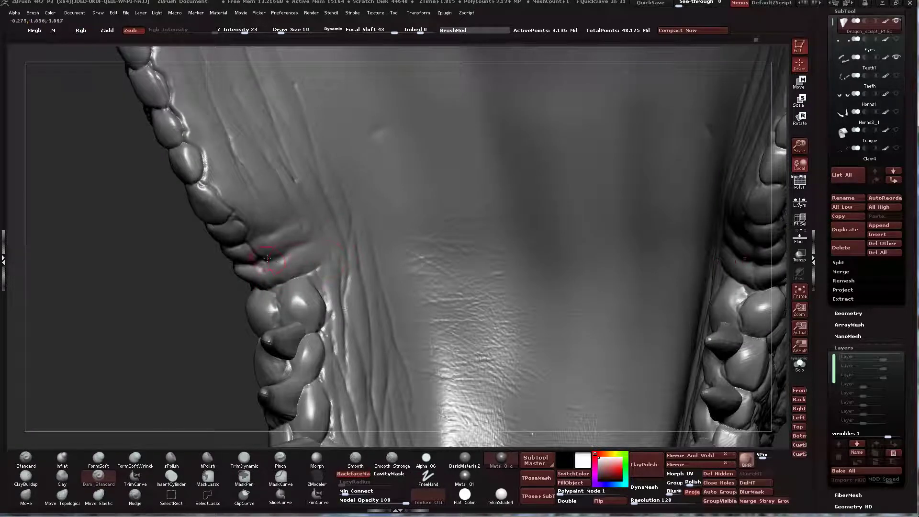
key("bracketleft")
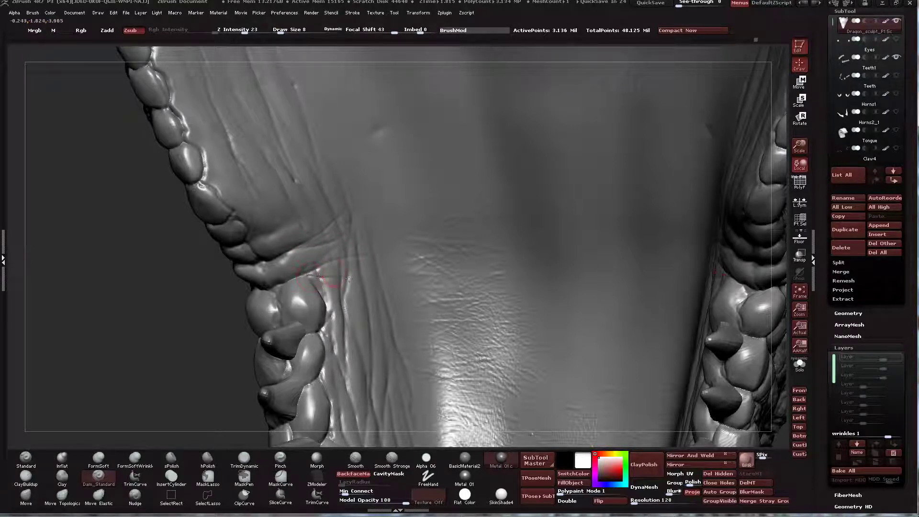
right_click_drag(290, 243, 276, 265)
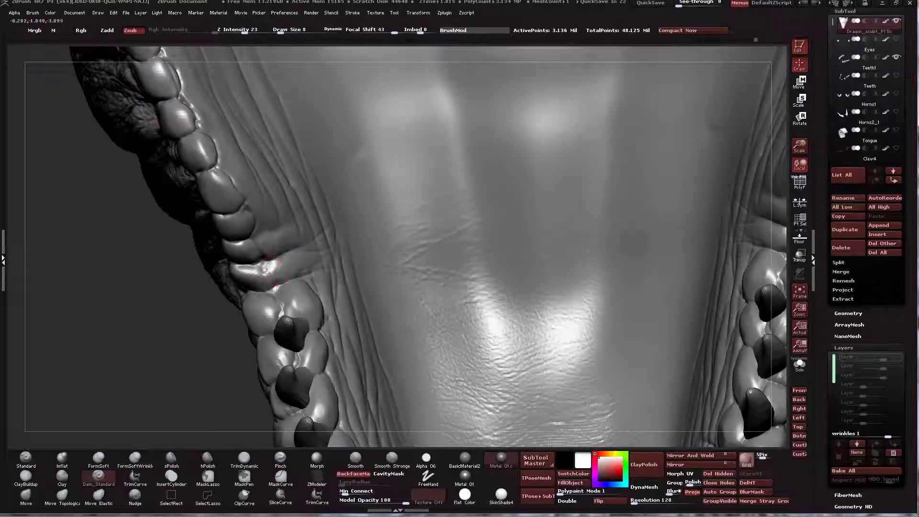
type("s9")
key("Return")
Step: Inspect the mouth from several angles, reset Draw Size to 8, and save with Ctrl+S
right_click_drag(271, 277, 258, 248)
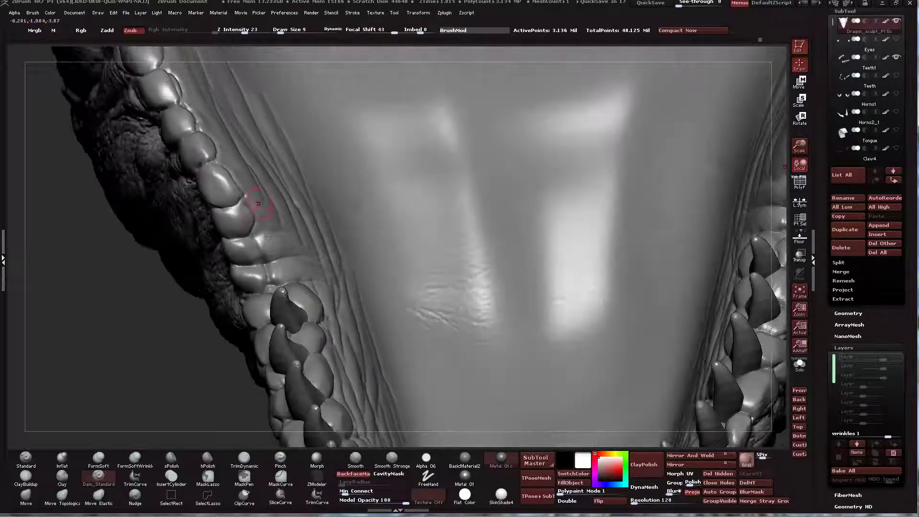
type("s8")
key("Return")
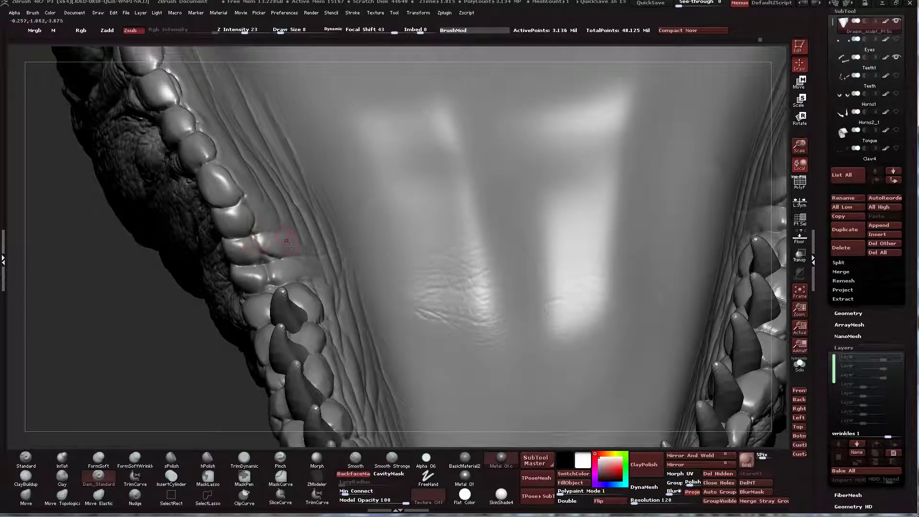
mouse_move(292, 248)
right_mouse_down()
mouse_move(296, 262)
mouse_move(257, 189)
right_mouse_up()
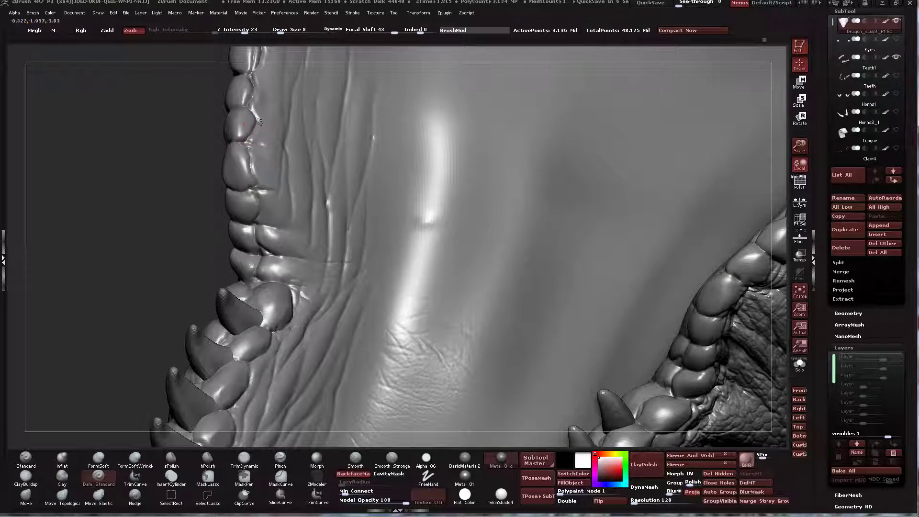
right_click_drag(260, 122, 262, 142)
key("ctrl+s")
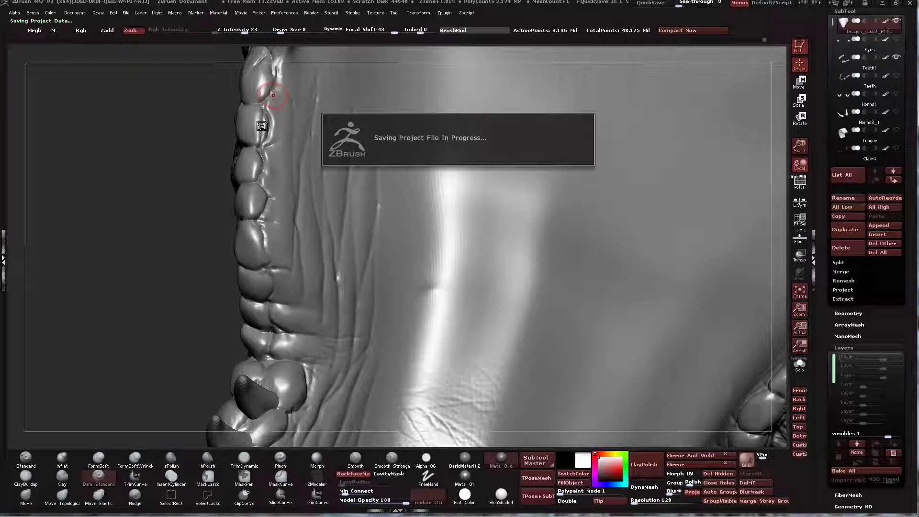
mouse_move(261, 125)
right_mouse_down()
mouse_move(284, 87)
mouse_move(277, 100)
right_mouse_up()
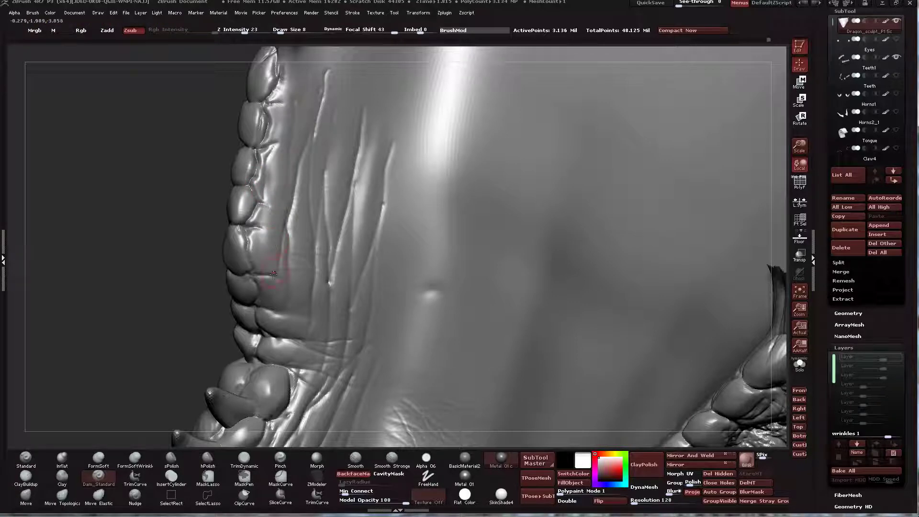
Step: Cut a horizontal Dam_Standard crease across the lower left scales, then zoom in to inspect it
left_click_drag(319, 244, 346, 230)
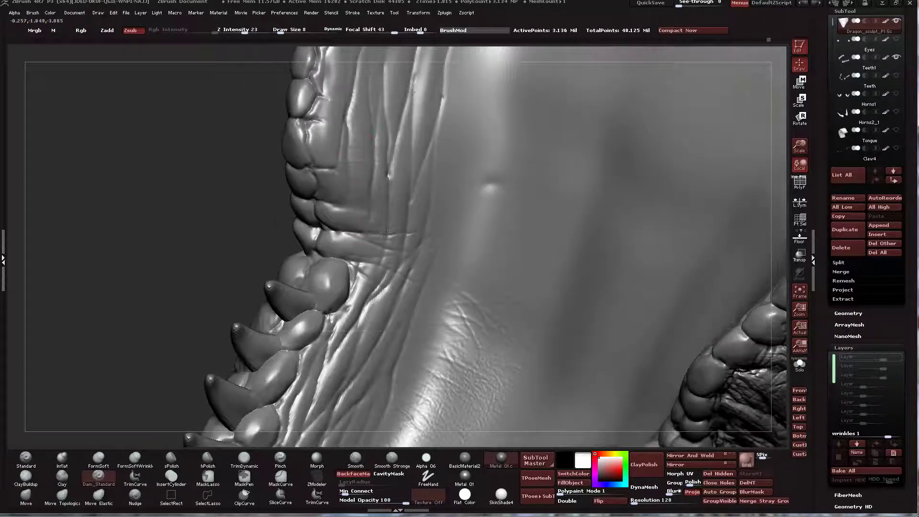
mouse_move(324, 205)
left_mouse_down()
mouse_move(398, 200)
mouse_move(438, 178)
left_mouse_up()
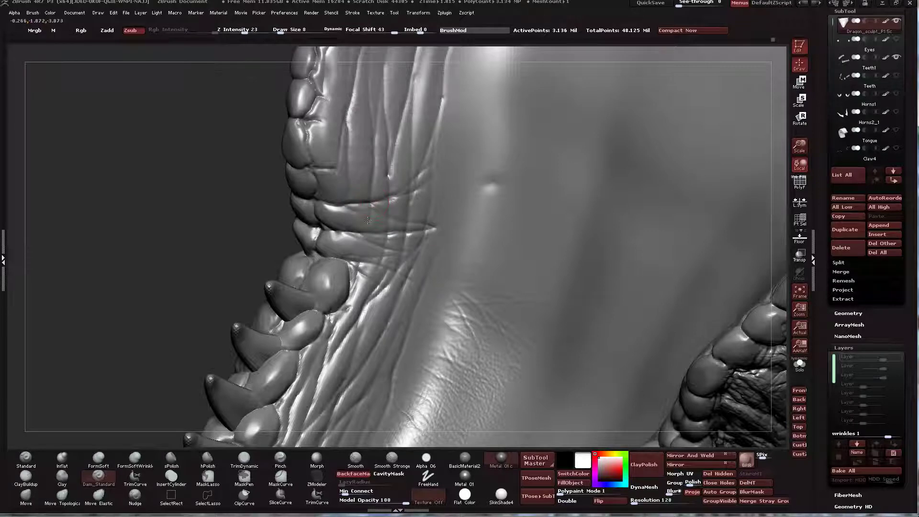
mouse_move(396, 228)
left_mouse_down()
mouse_move(373, 280)
mouse_move(335, 274)
mouse_move(350, 274)
mouse_move(324, 304)
left_mouse_up()
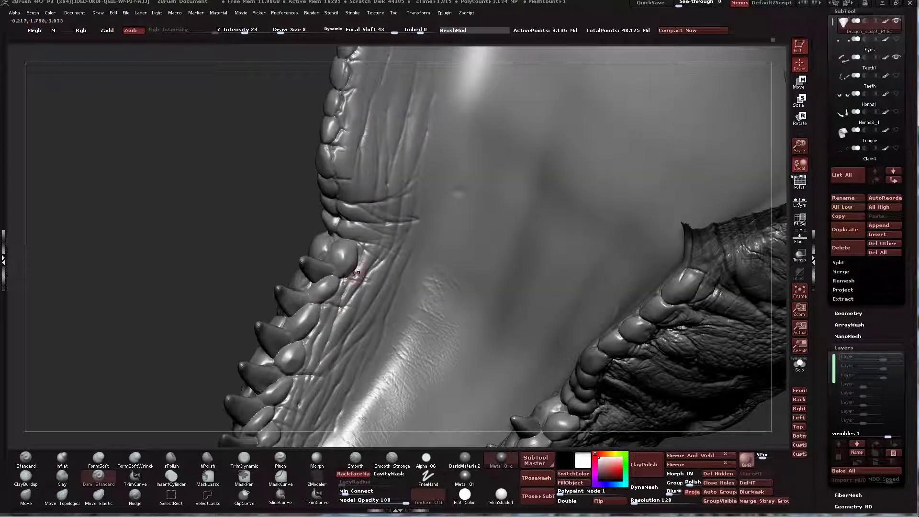
left_click_drag(408, 232, 339, 301)
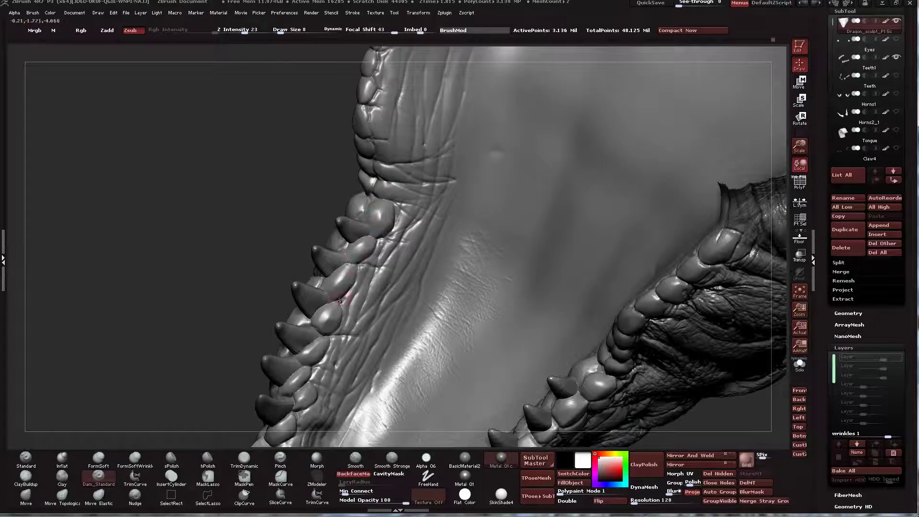